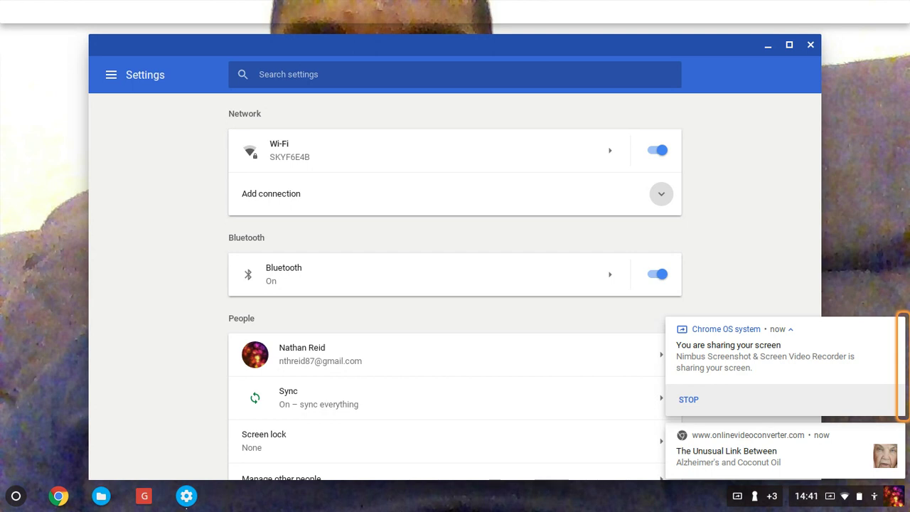
Step: Tab past the People and Appearance settings down to the Device section
key(Tab)
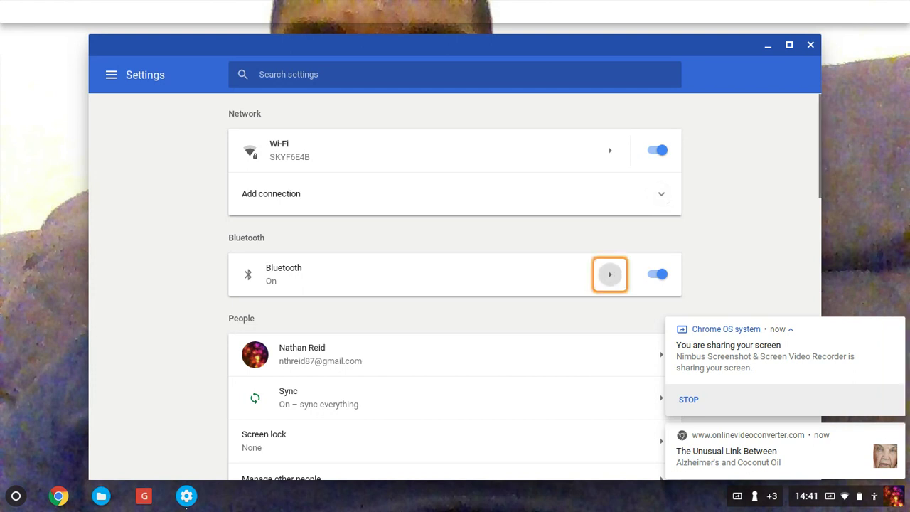
key(Tab)
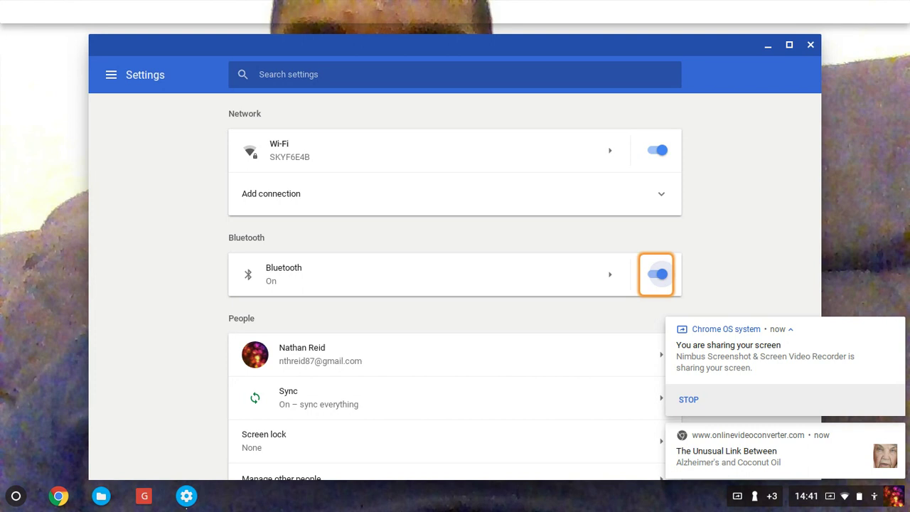
key(Tab)
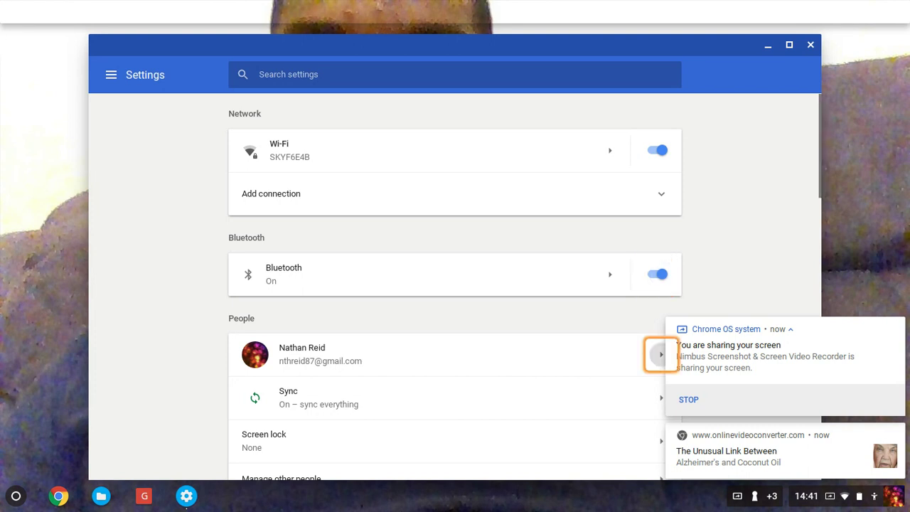
key(Tab)
key(Tab)
key(Tab)
key(Tab)
key(Tab)
key(Tab)
key(Tab)
key(Tab)
key(Tab)
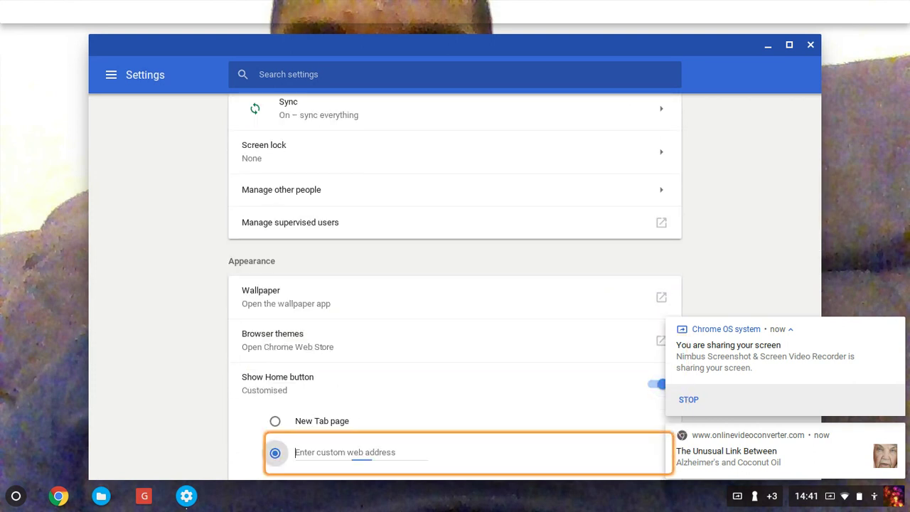
key(Tab)
key(Tab)
key(Tab)
key(Tab)
key(Tab)
key(Tab)
key(Tab)
key(Tab)
key(Tab)
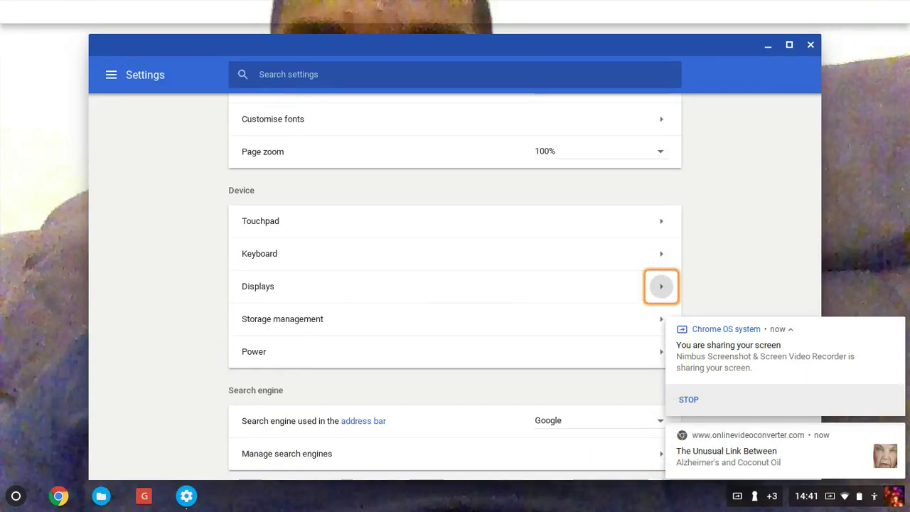
key(Tab)
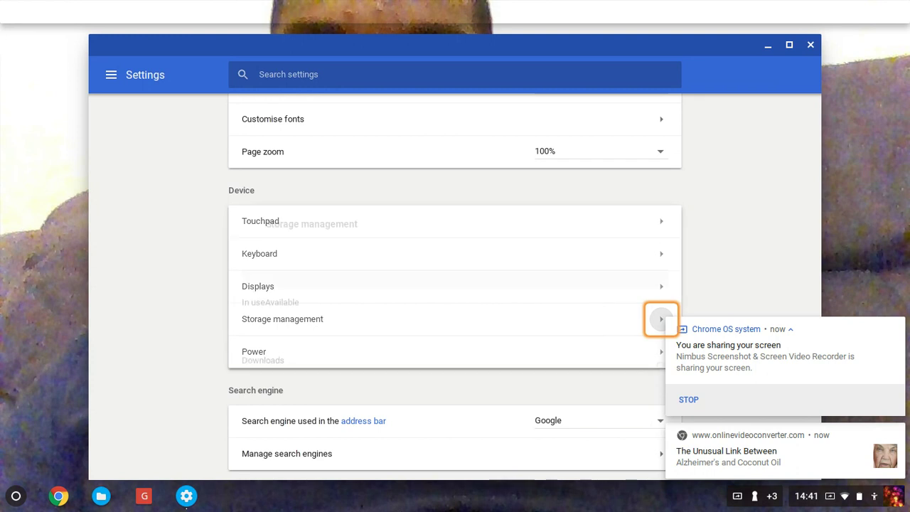
Step: Open Storage management and step through its figures to the Android storage entry
key(Return)
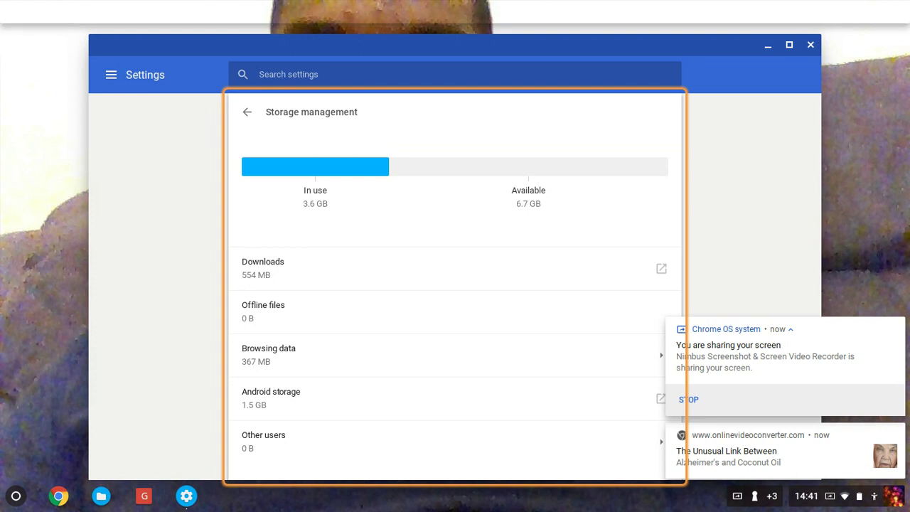
key(super+Right)
key(super+Right)
key(super+Right)
key(super+Right)
key(super+Right)
key(super+Right)
key(super+Right)
key(super+Right)
key(super+Right)
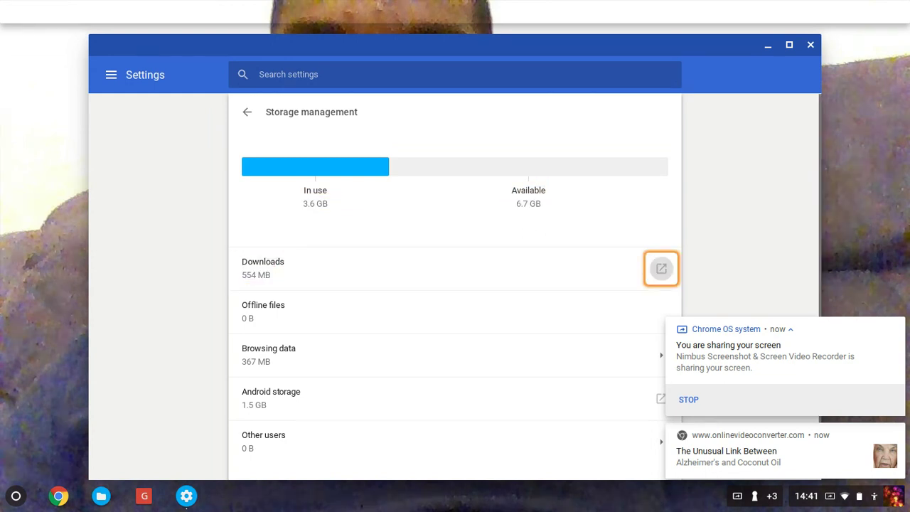
key(super+Right)
key(super+Right)
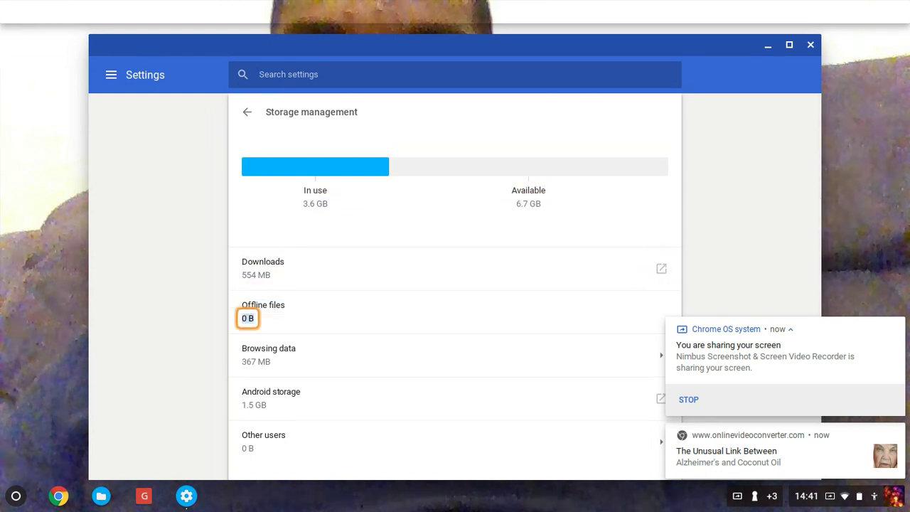
key(super+Right)
key(super+Right)
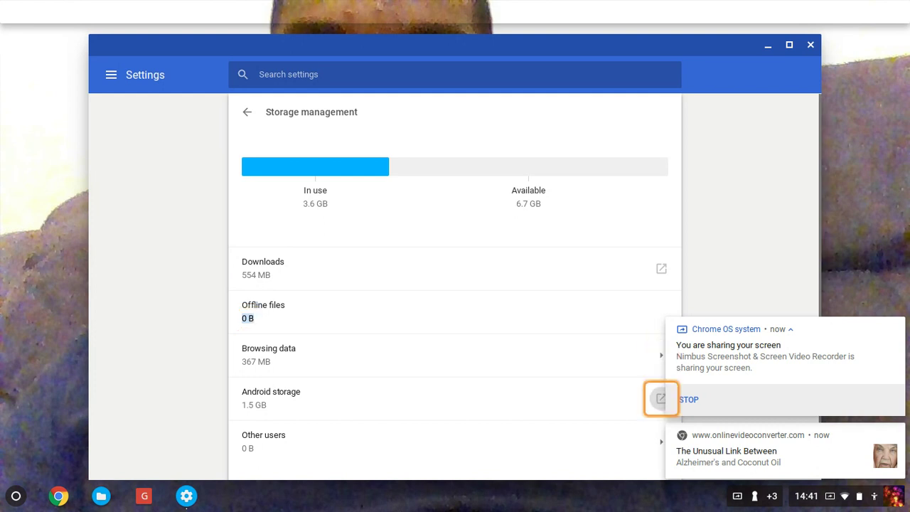
key(super+Right)
key(super+Left)
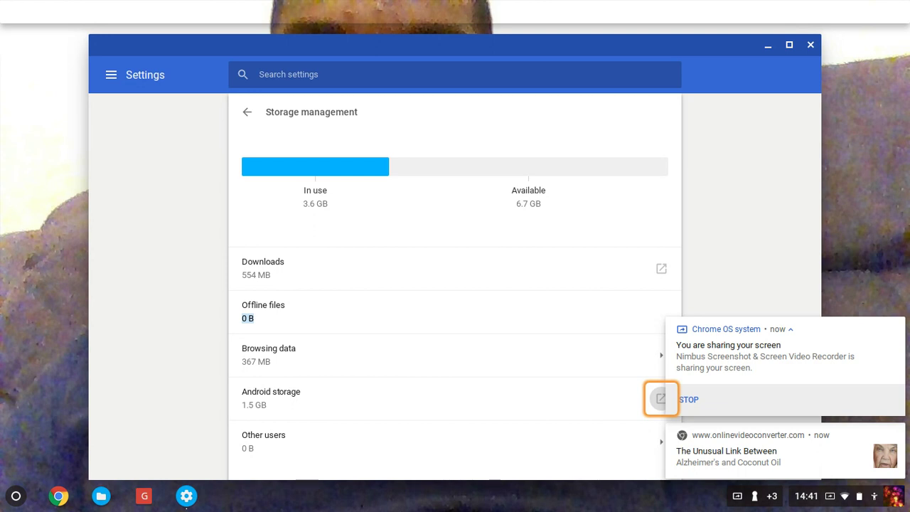
Step: Launch Android storage to show Internal shared storage with 3.02 GB used
key(Return)
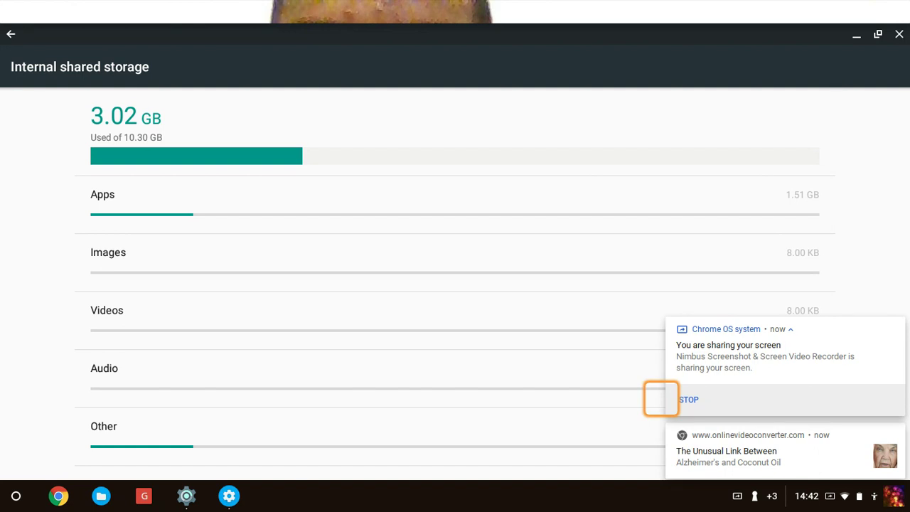
key(XF86AudioVolumeDown)
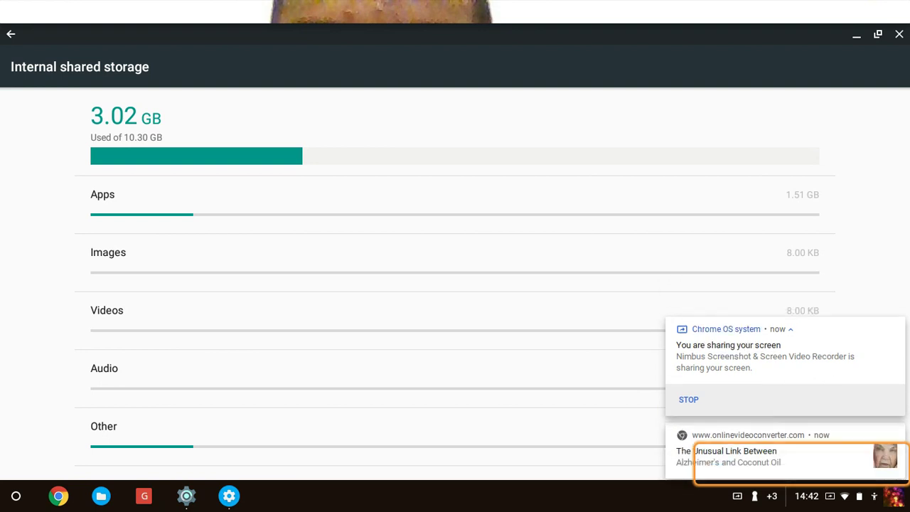
key(XF86AudioVolumeDown)
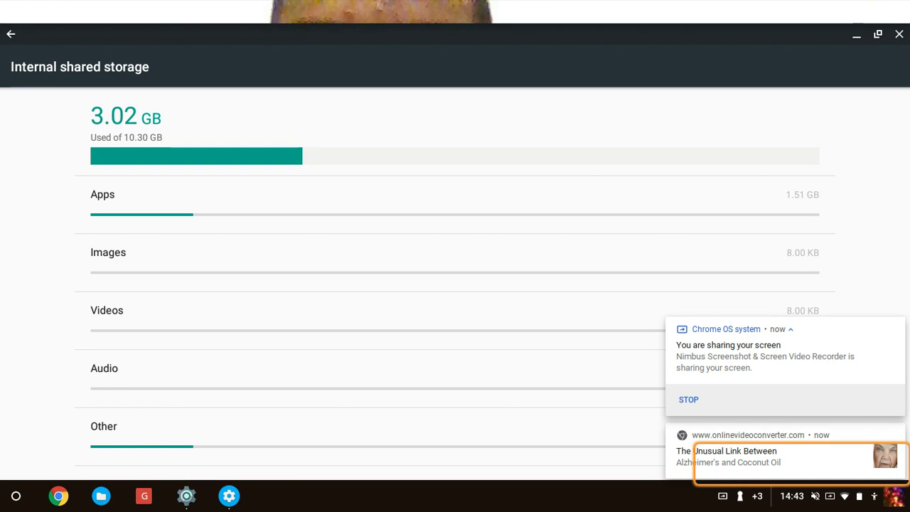
key(XF86AudioRaiseVolume)
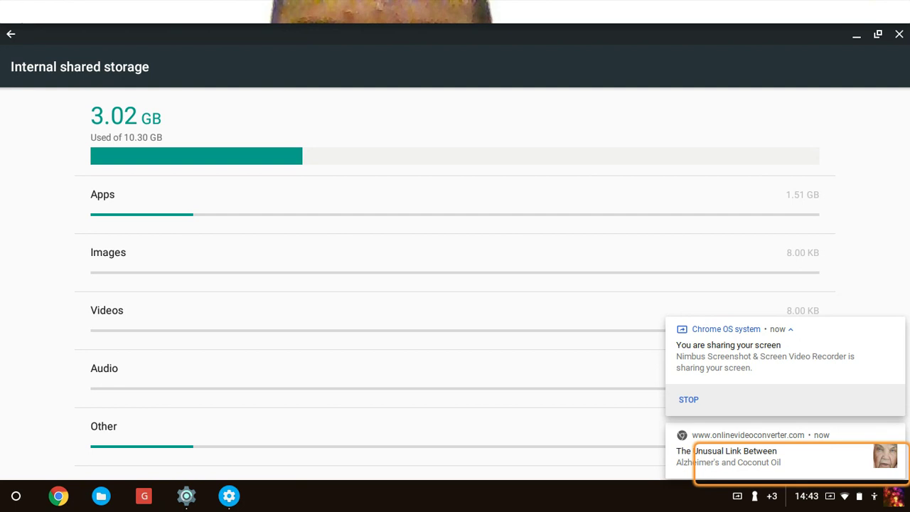
Step: Open the Other storage category and move to its explore option
key(Tab)
key(Tab)
key(Tab)
key(Tab)
key(Tab)
key(Tab)
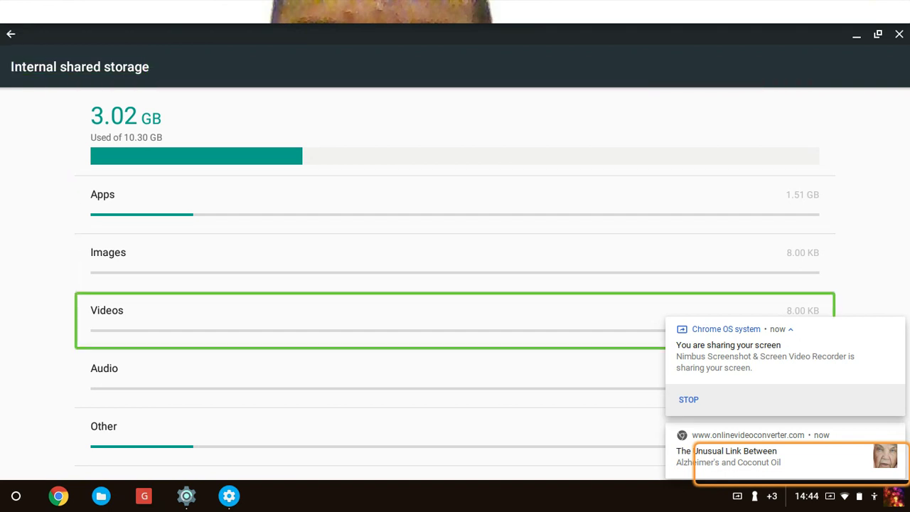
key(Tab)
key(Tab)
key(Tab)
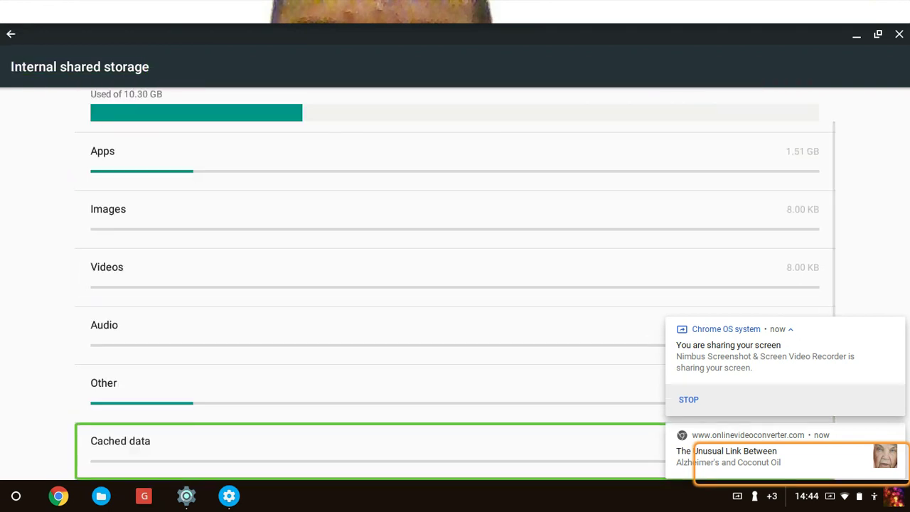
key(shift+Tab)
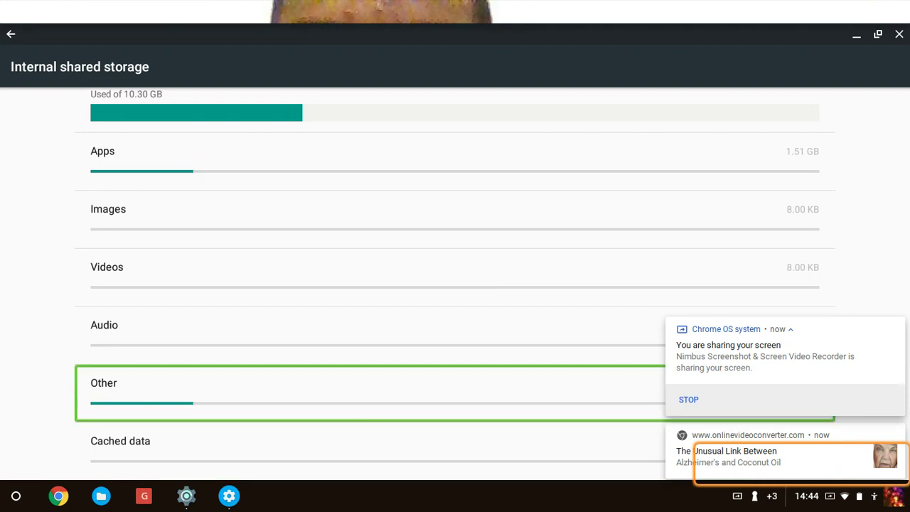
key(Return)
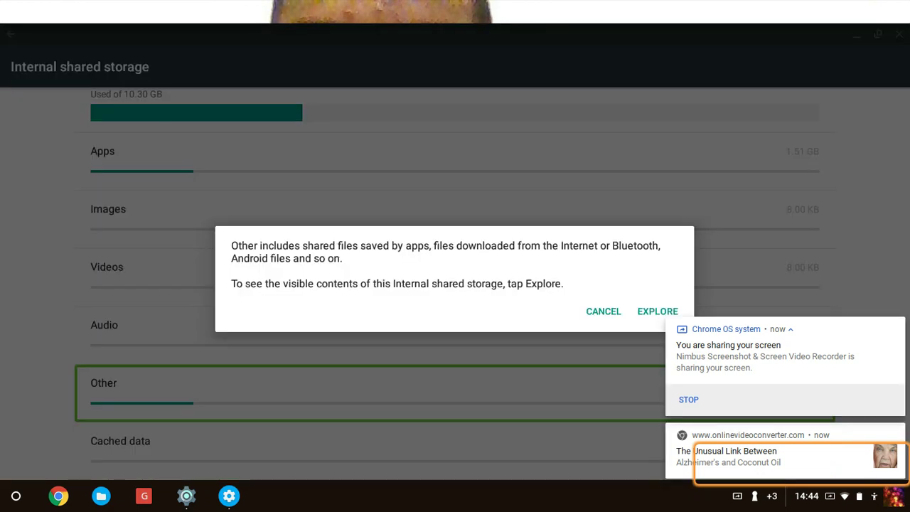
key(Tab)
key(Tab)
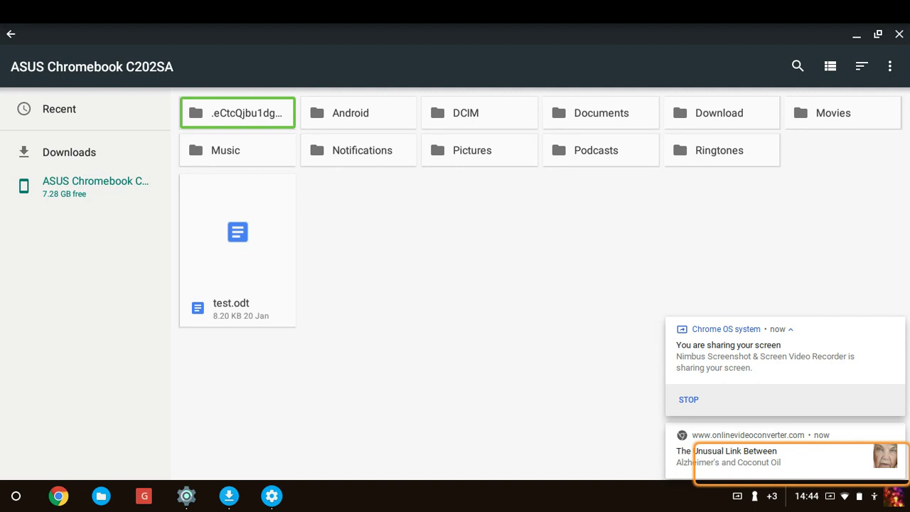
Step: Open Movies, then the empty cyberlink folder, and move focus into the side panel
key(Right)
key(Right)
key(Right)
key(Right)
key(Right)
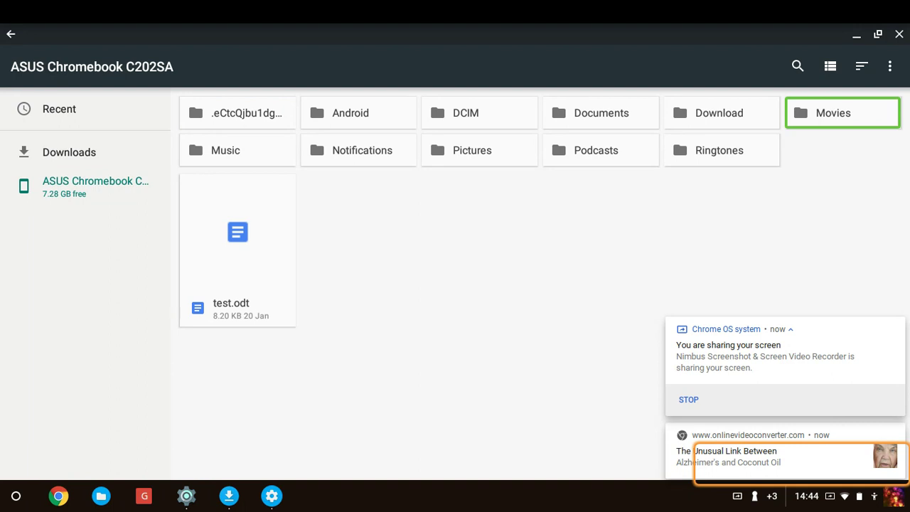
key(Return)
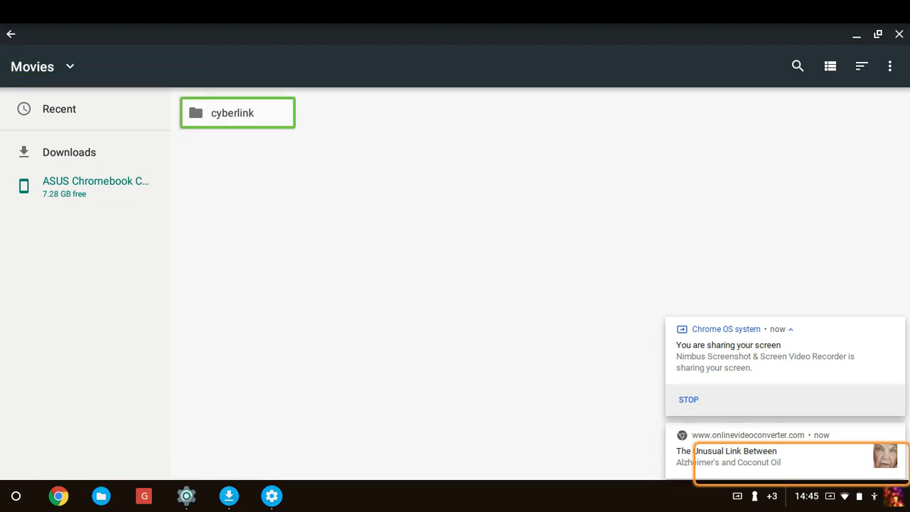
key(Return)
key(Tab)
key(Tab)
key(Tab)
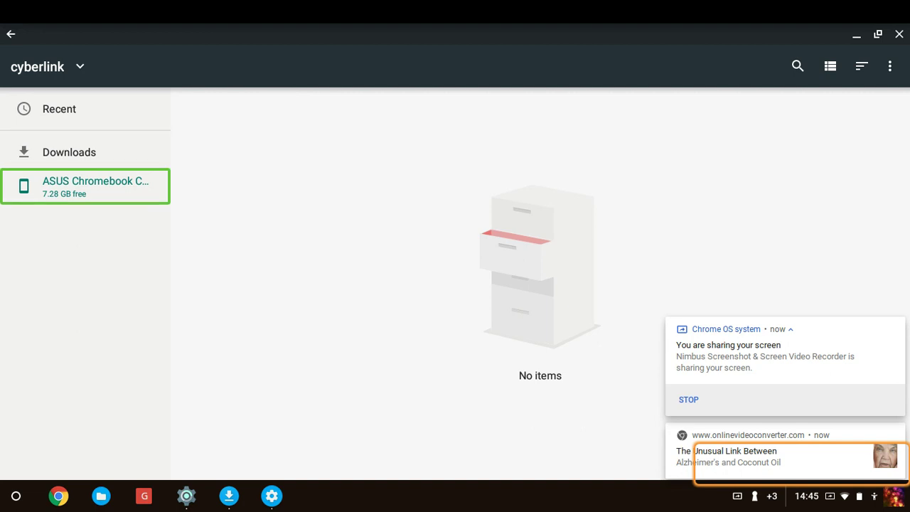
key(Tab)
key(Tab)
key(Tab)
key(Tab)
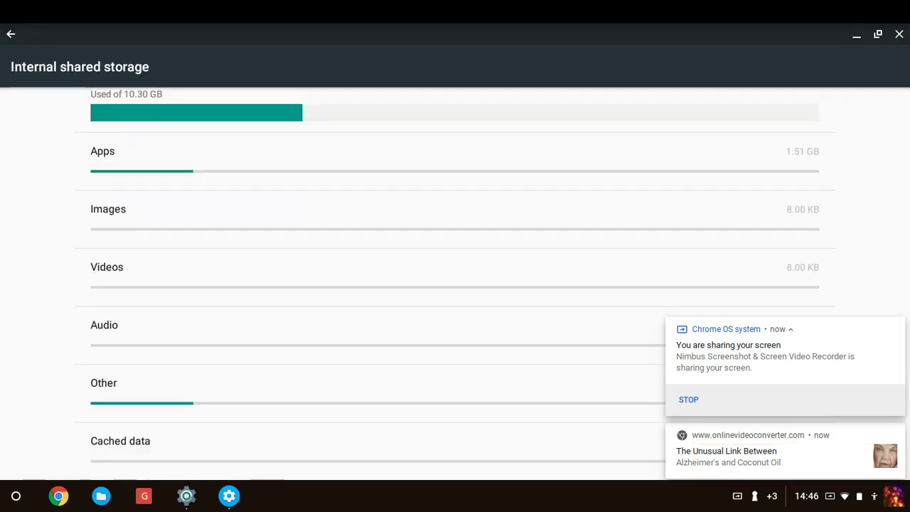
scroll(455, 285, up, 3)
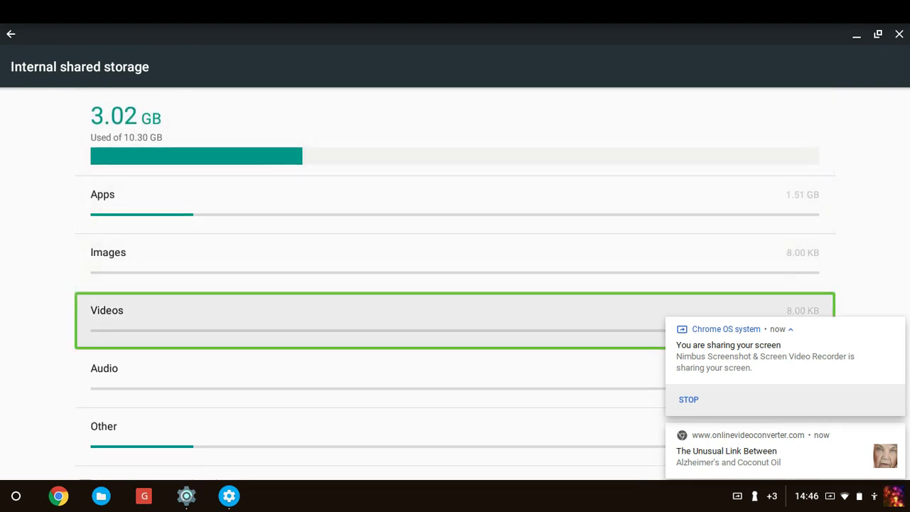